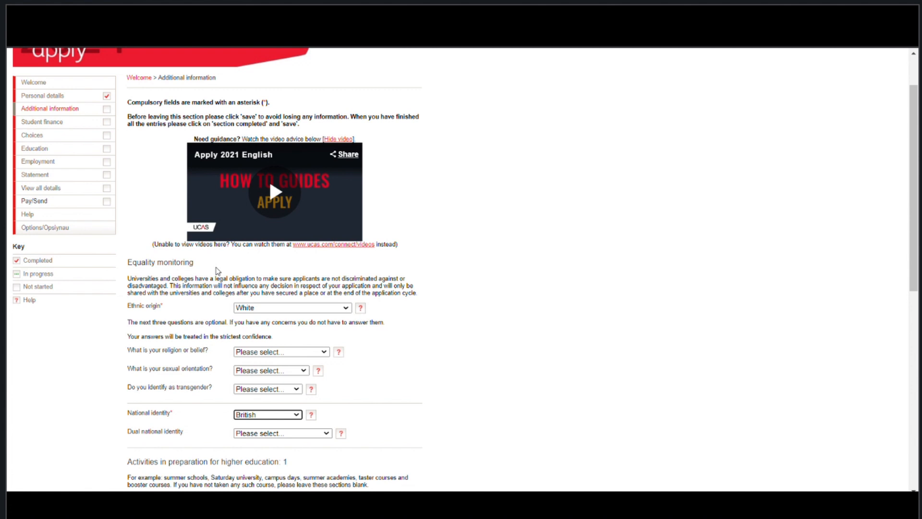
Step: Examine the start date, duration and school year choices for the first higher education preparation activity
scroll(217, 272, "down", 6)
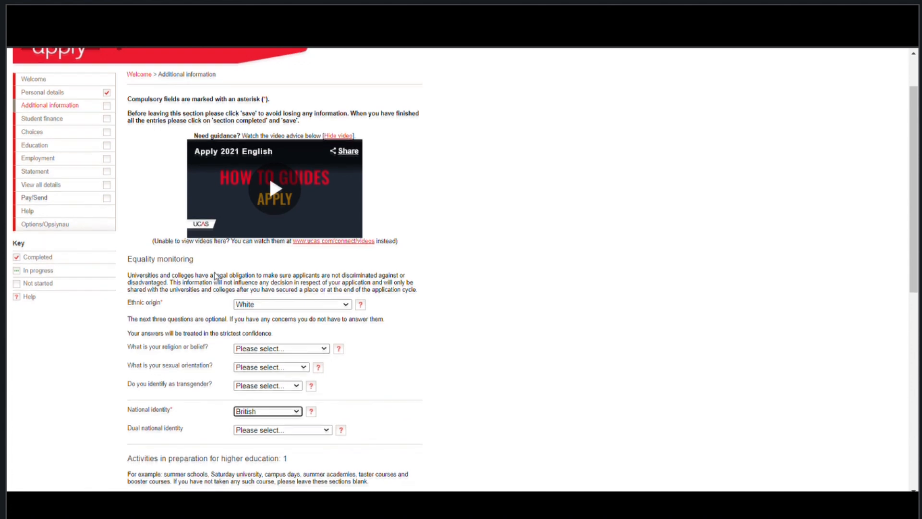
scroll(211, 269, "down", 1)
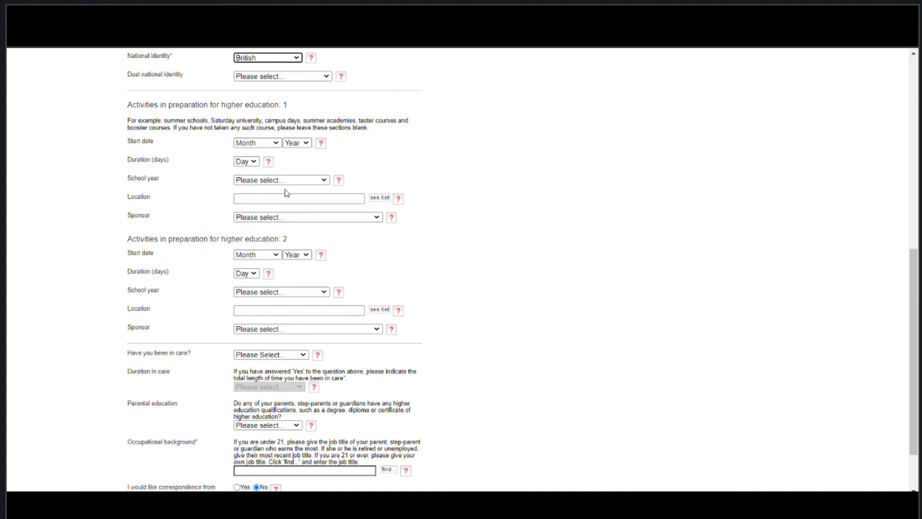
left_click(264, 144)
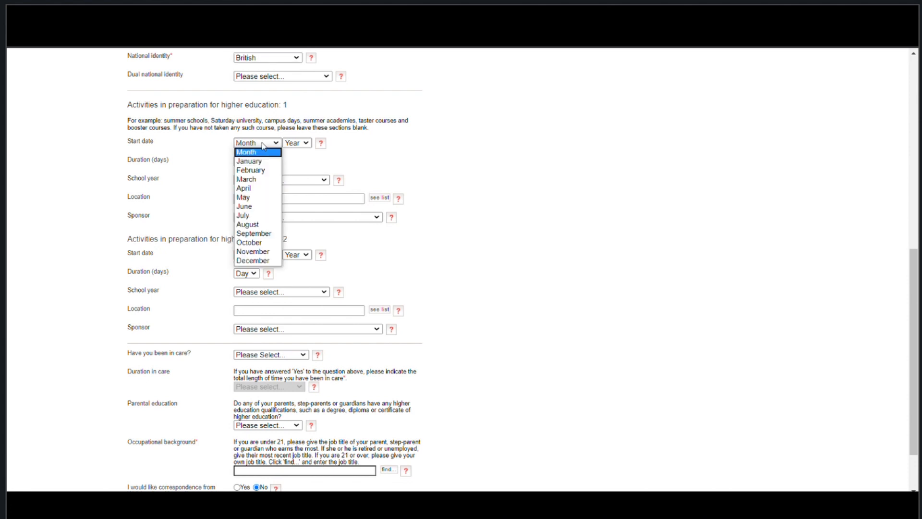
left_click(298, 144)
left_click(298, 144)
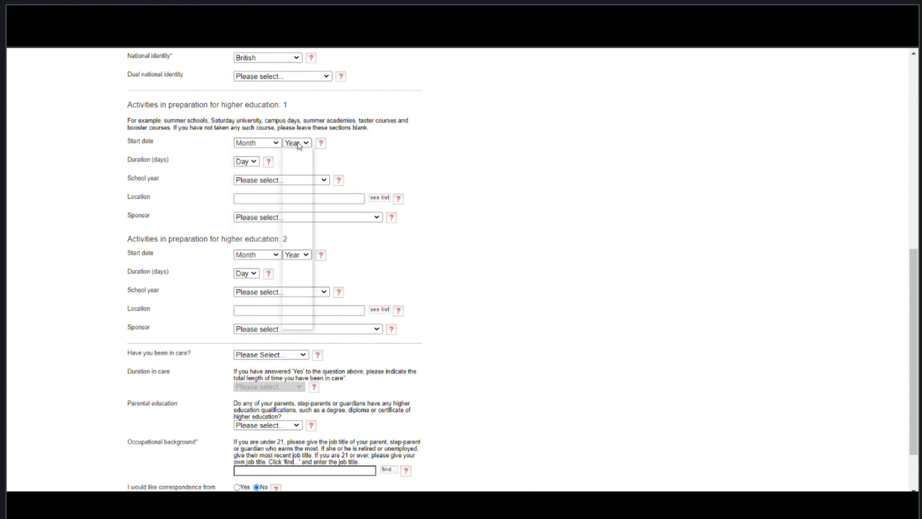
left_click(299, 145)
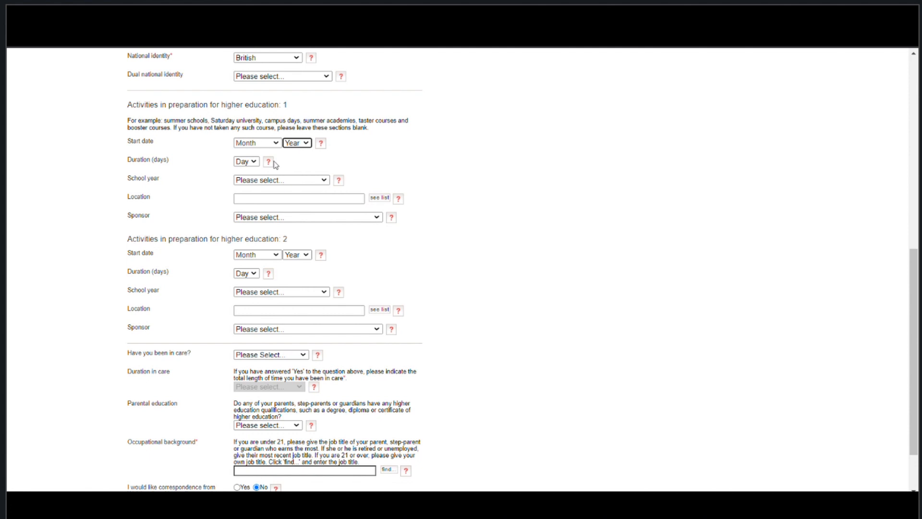
left_click(253, 163)
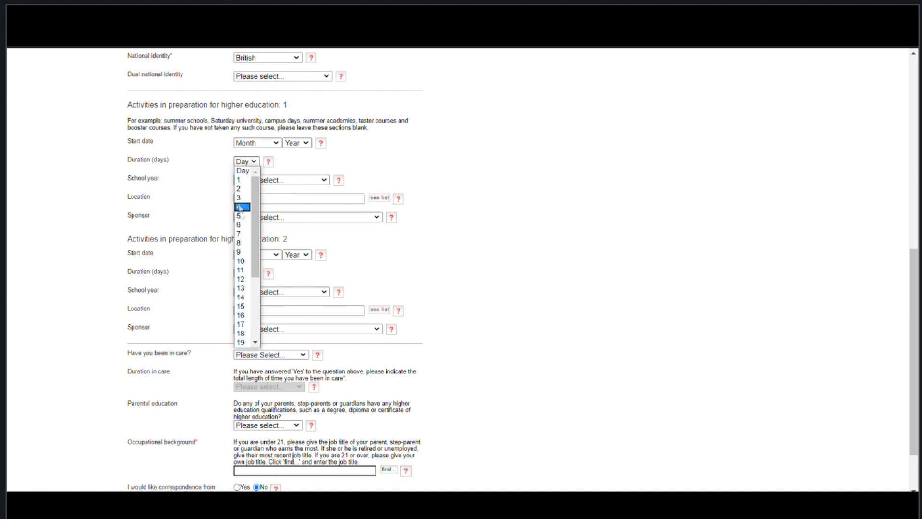
left_click(243, 170)
left_click(302, 181)
left_click(303, 181)
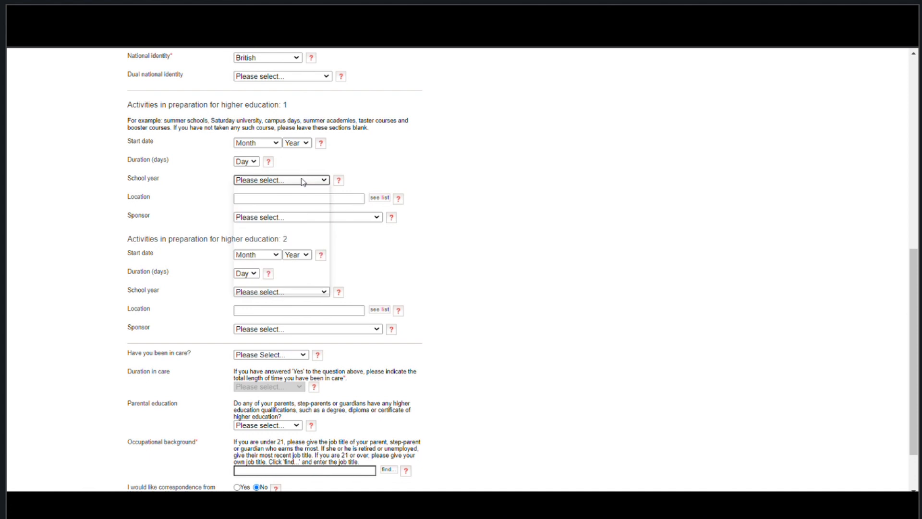
Step: Choose Other from the location list for the first higher education preparation activity
left_click(380, 199)
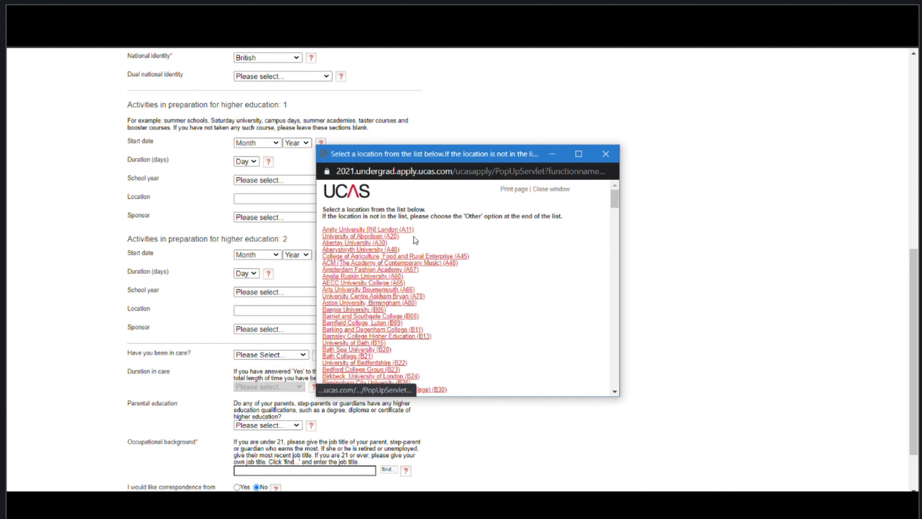
scroll(426, 243, "down", 8)
left_click_drag(610, 251, 617, 393)
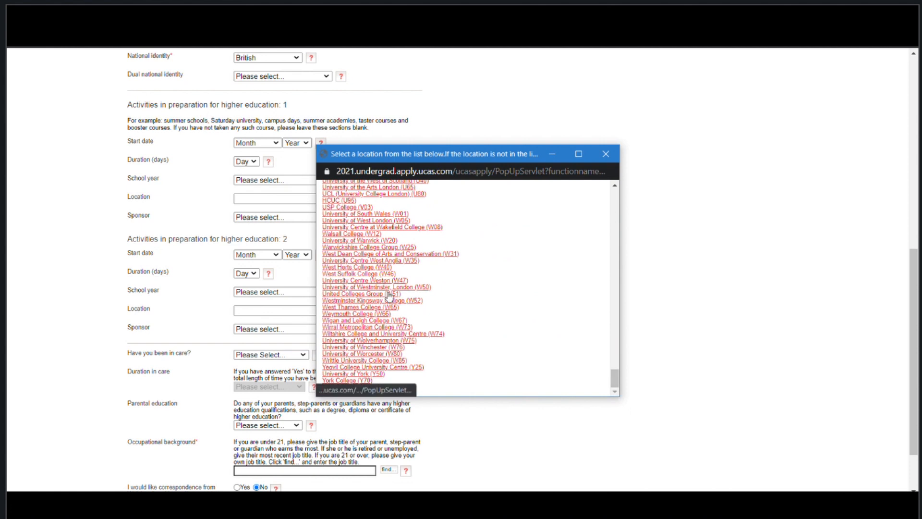
left_click_drag(520, 149, 534, 80)
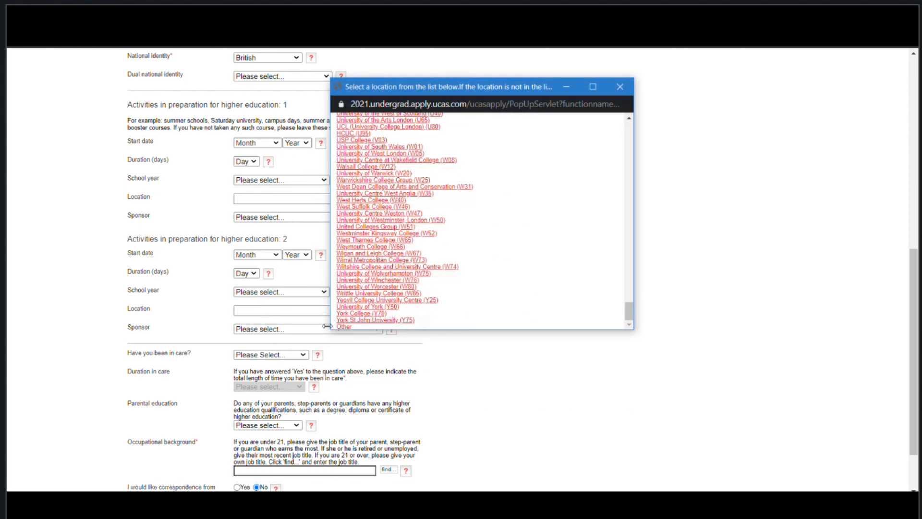
left_click(344, 327)
Step: Try replacing the first preparation activity's location with "Placeholder Sch", and clear the entry
left_click(243, 198)
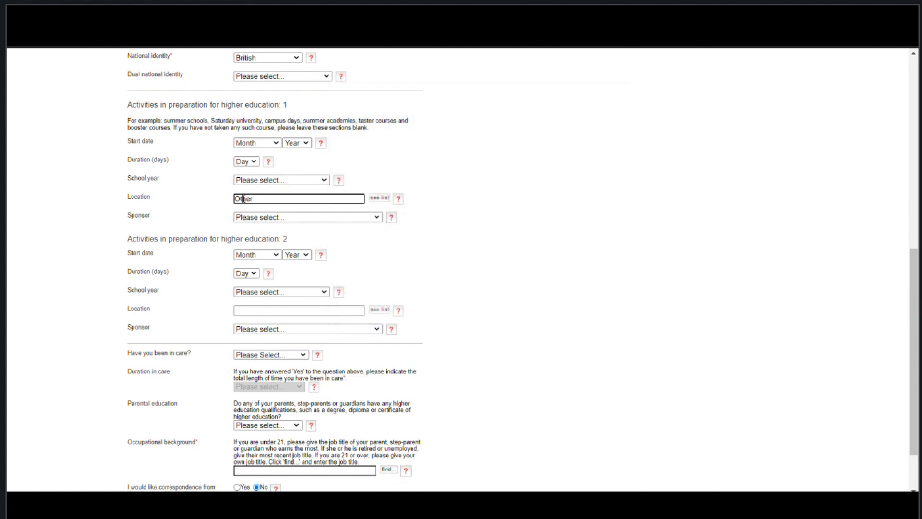
left_click_drag(266, 202, 231, 205)
left_click(257, 202)
key("BackSpace")
key("BackSpace")
key("BackSpace")
type("Placeholder Sch")
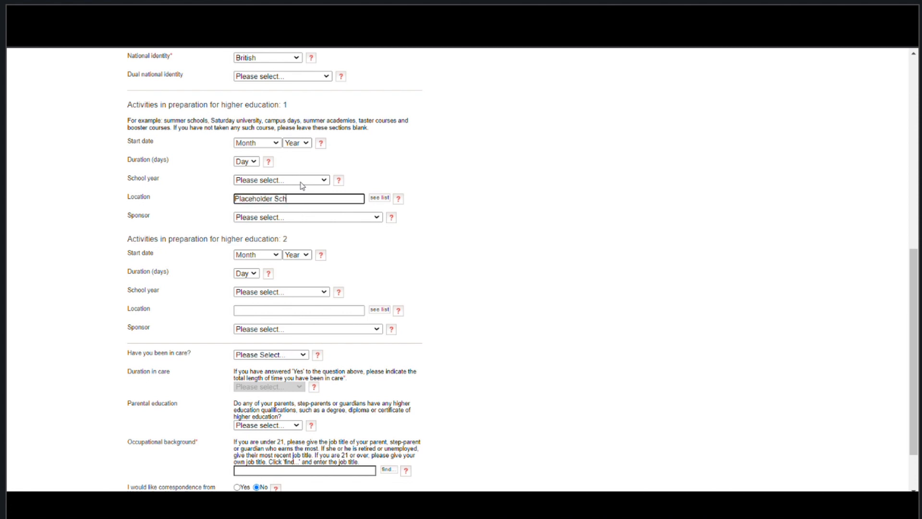
left_click_drag(315, 199, 193, 203)
key("BackSpace")
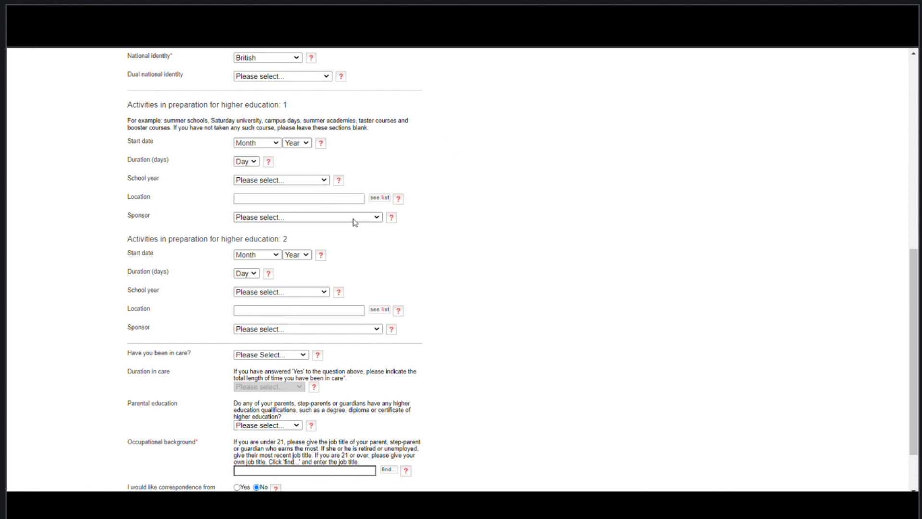
Step: Look through the available sponsors for the first preparation activity without choosing one
left_click(303, 218)
mouse_move(382, 252)
left_mouse_down()
mouse_move(383, 321)
mouse_move(380, 246)
left_mouse_up()
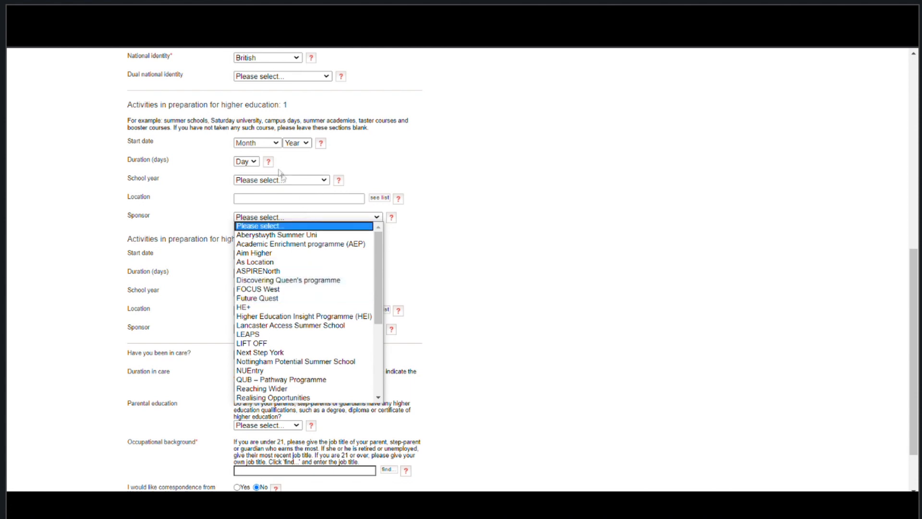
scroll(309, 288, "down", 5)
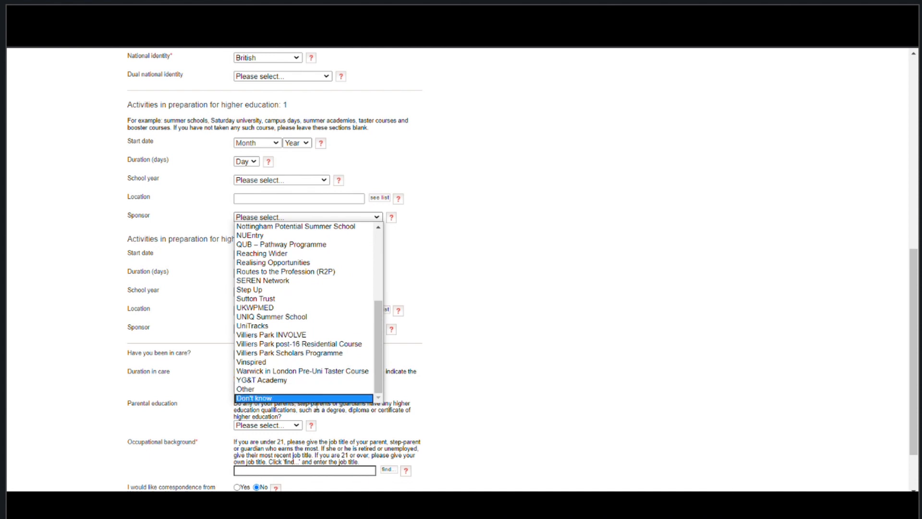
left_click(450, 210)
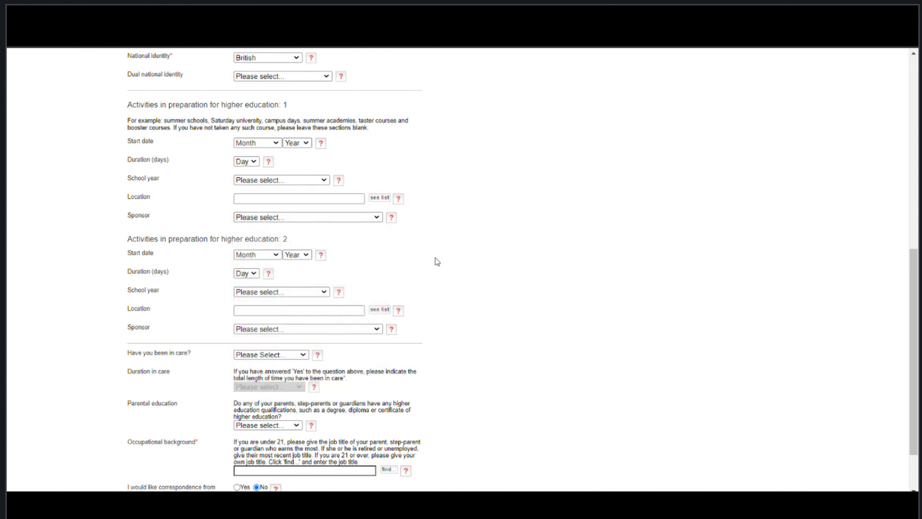
Step: Set the occupational background to Adult Nurse through a job title search for Nurse, and save Additional information as a completed section
scroll(336, 260, "down", 2)
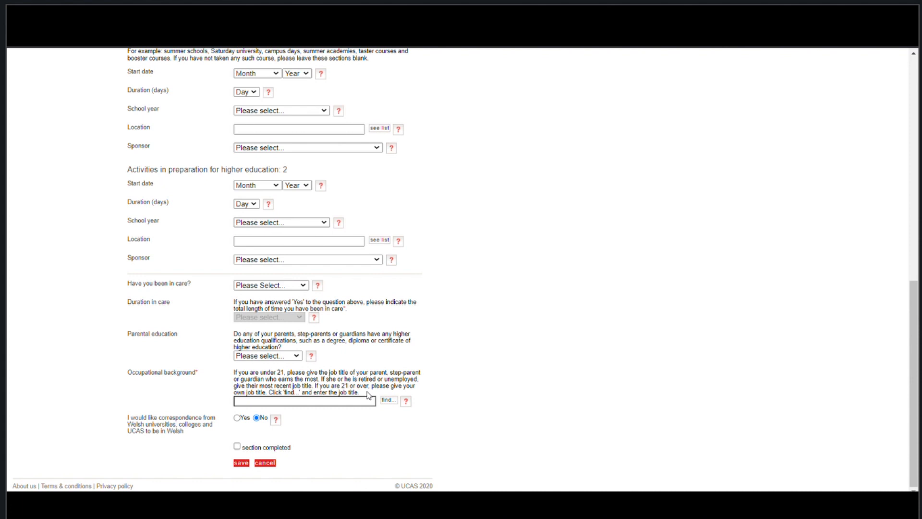
left_click(387, 400)
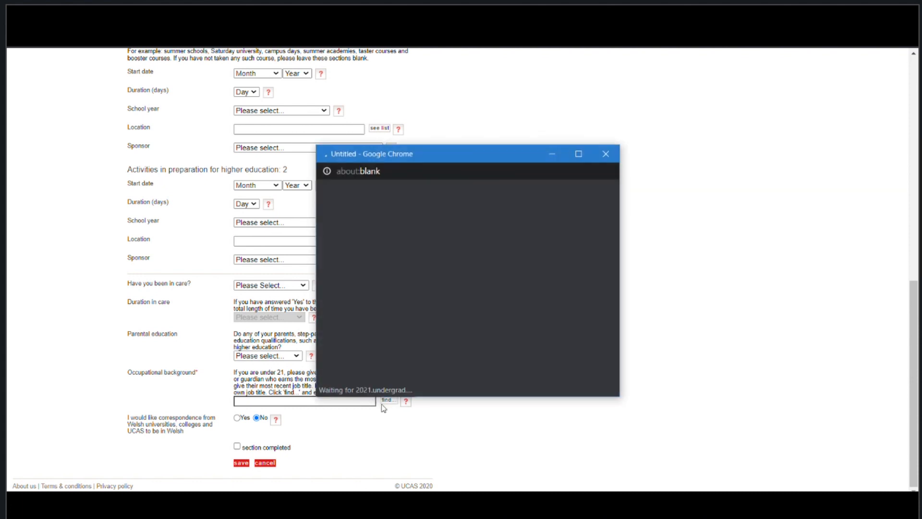
left_click(379, 233)
type("Nurse")
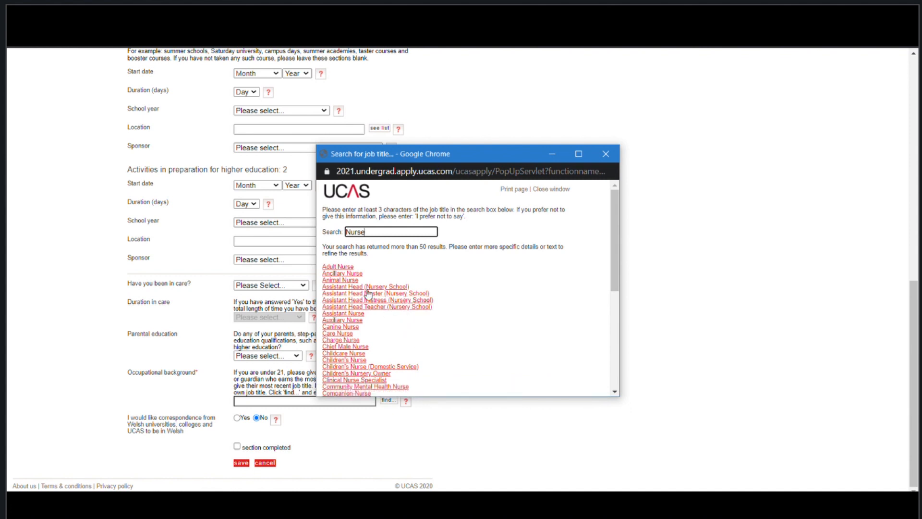
left_click(342, 267)
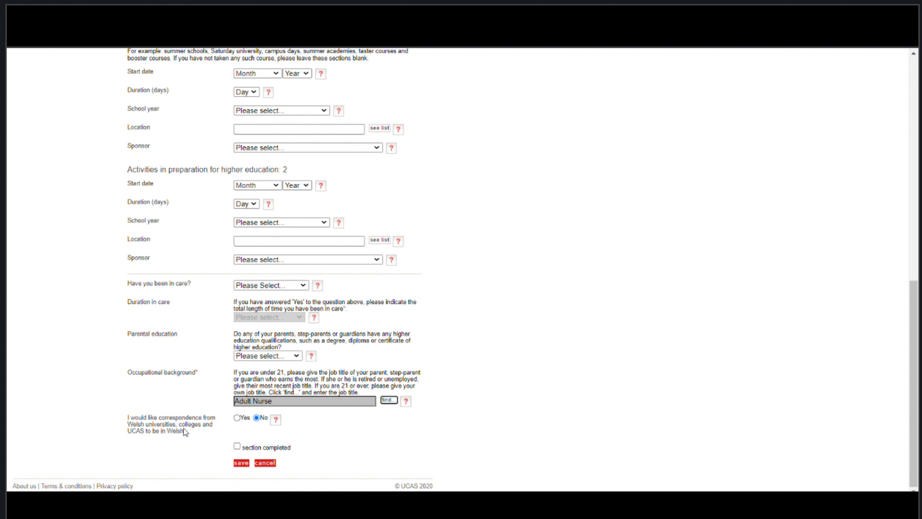
left_click(238, 446)
left_click(242, 463)
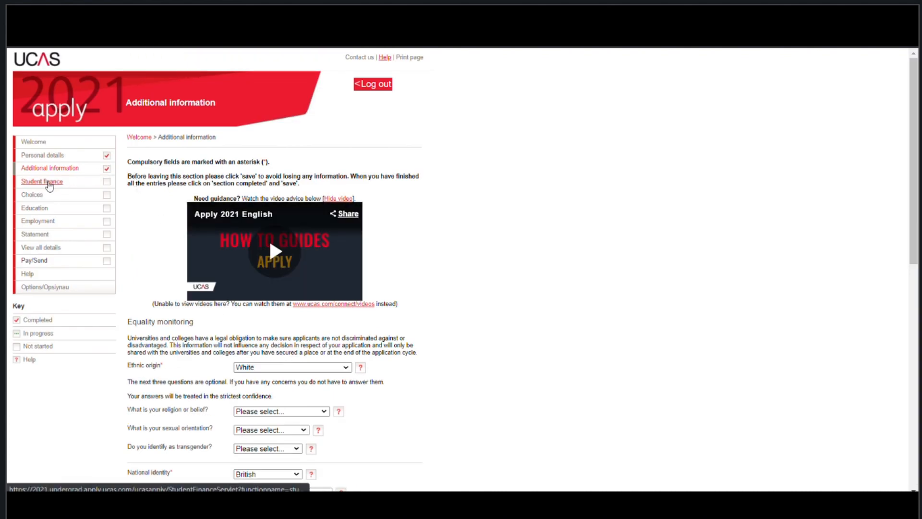
Step: Confirm in the Student finance section that the details have been read, and save it
left_click(48, 185)
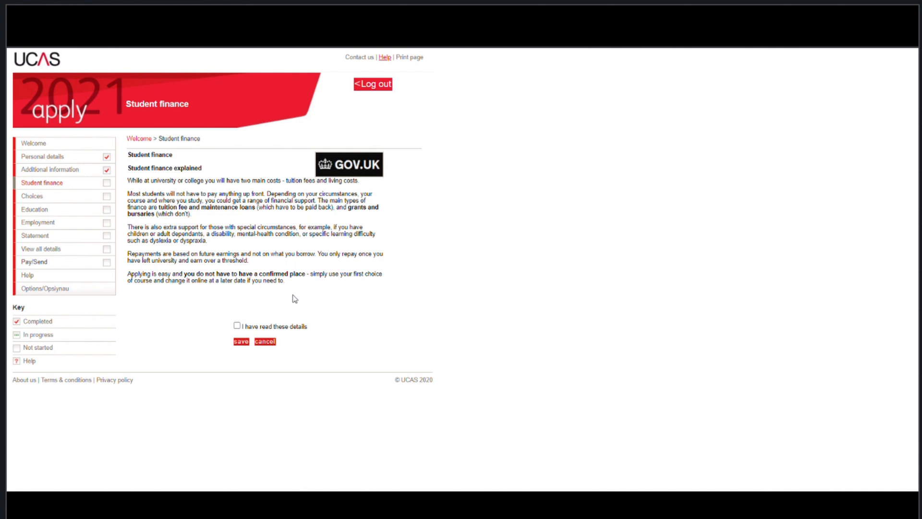
left_click(237, 327)
left_click(243, 343)
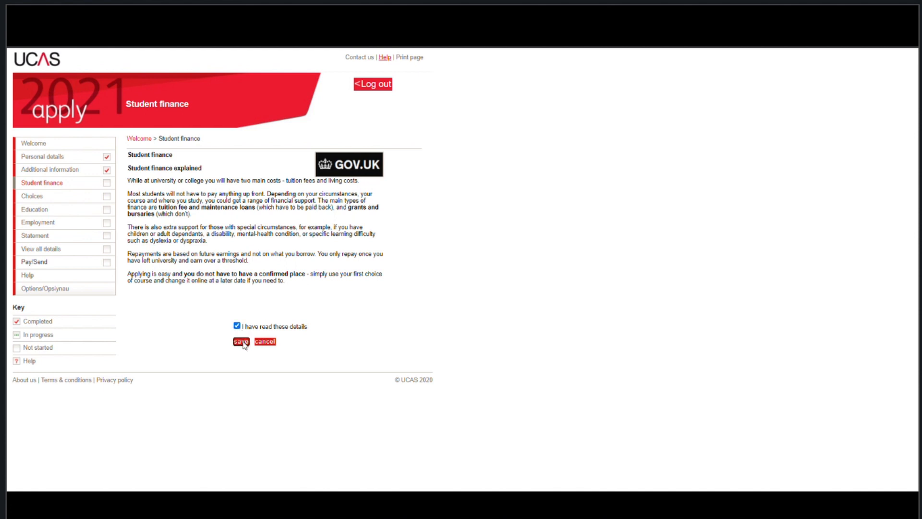